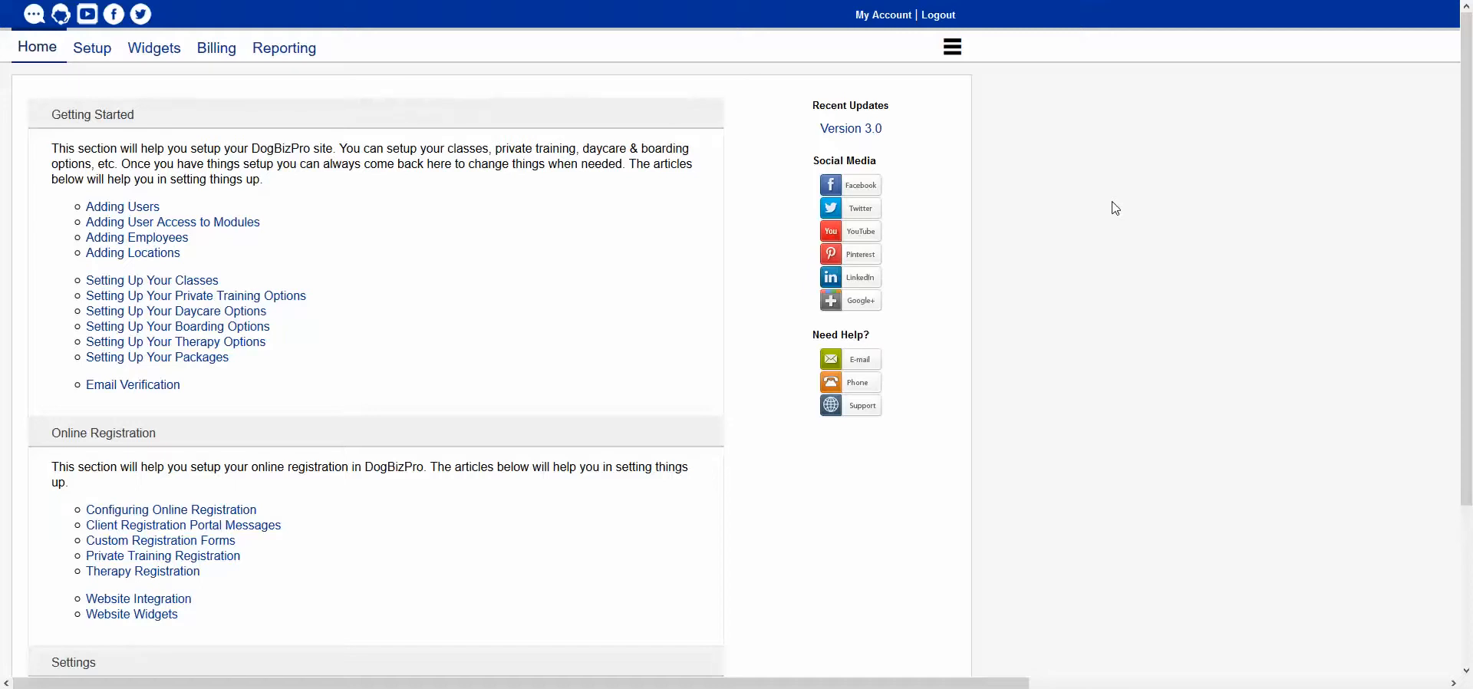
Open the Therapy module's calendar and show the scheduling option for August 10
{"action": "left_click", "coordinate": [953, 49]}
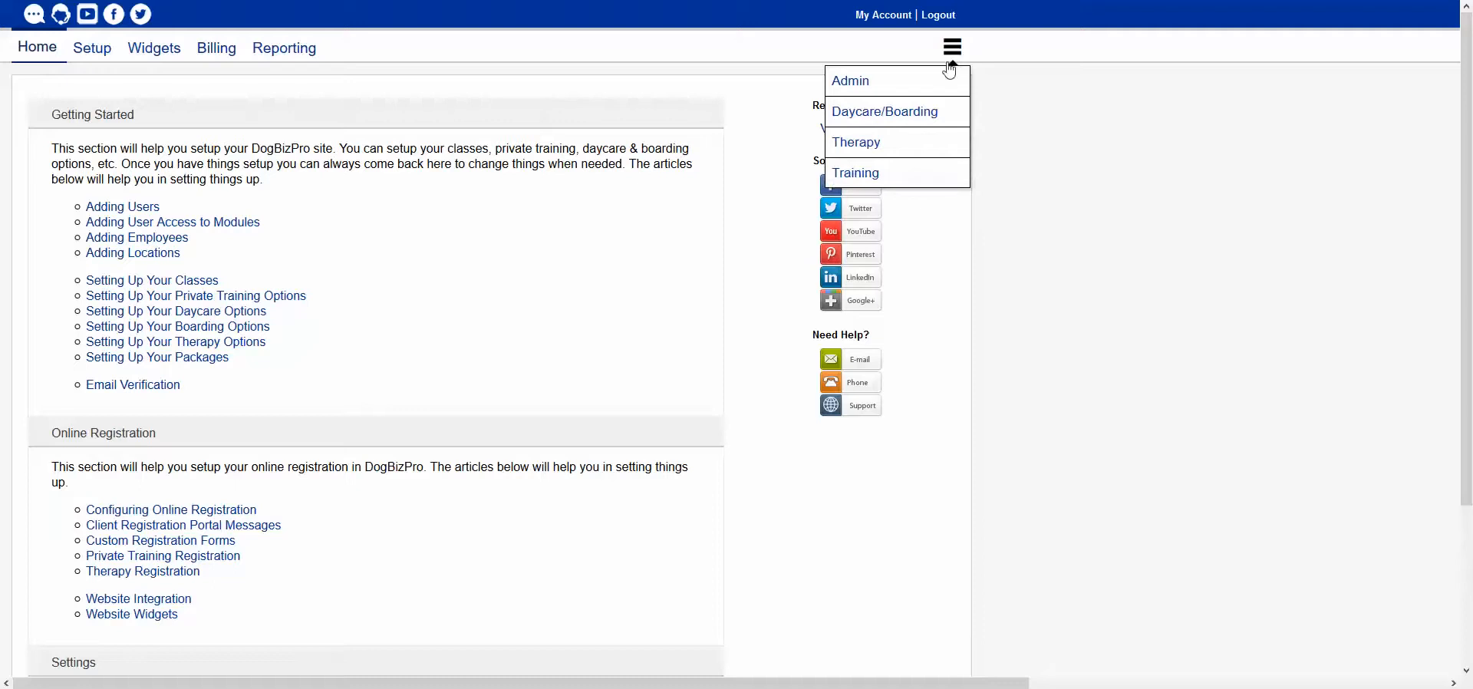
{"action": "left_click", "coordinate": [857, 144]}
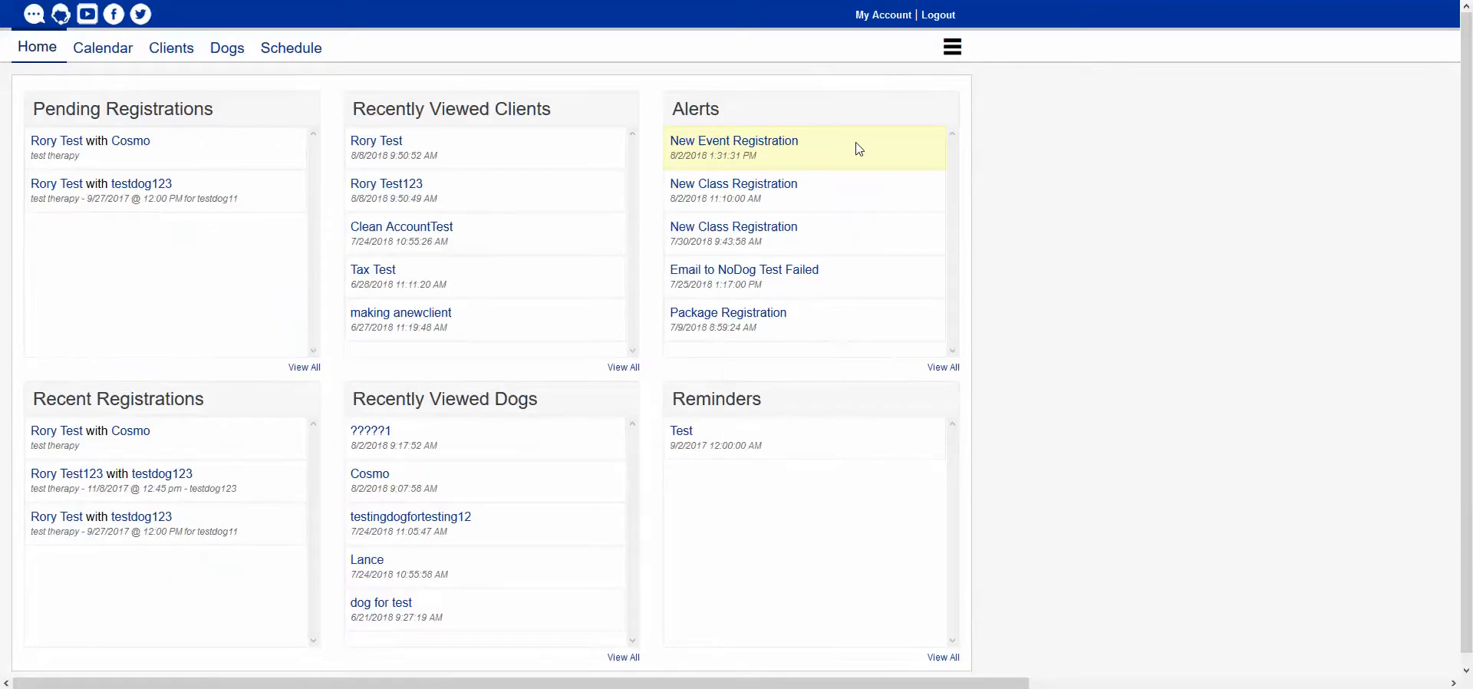
{"action": "left_click", "coordinate": [129, 54]}
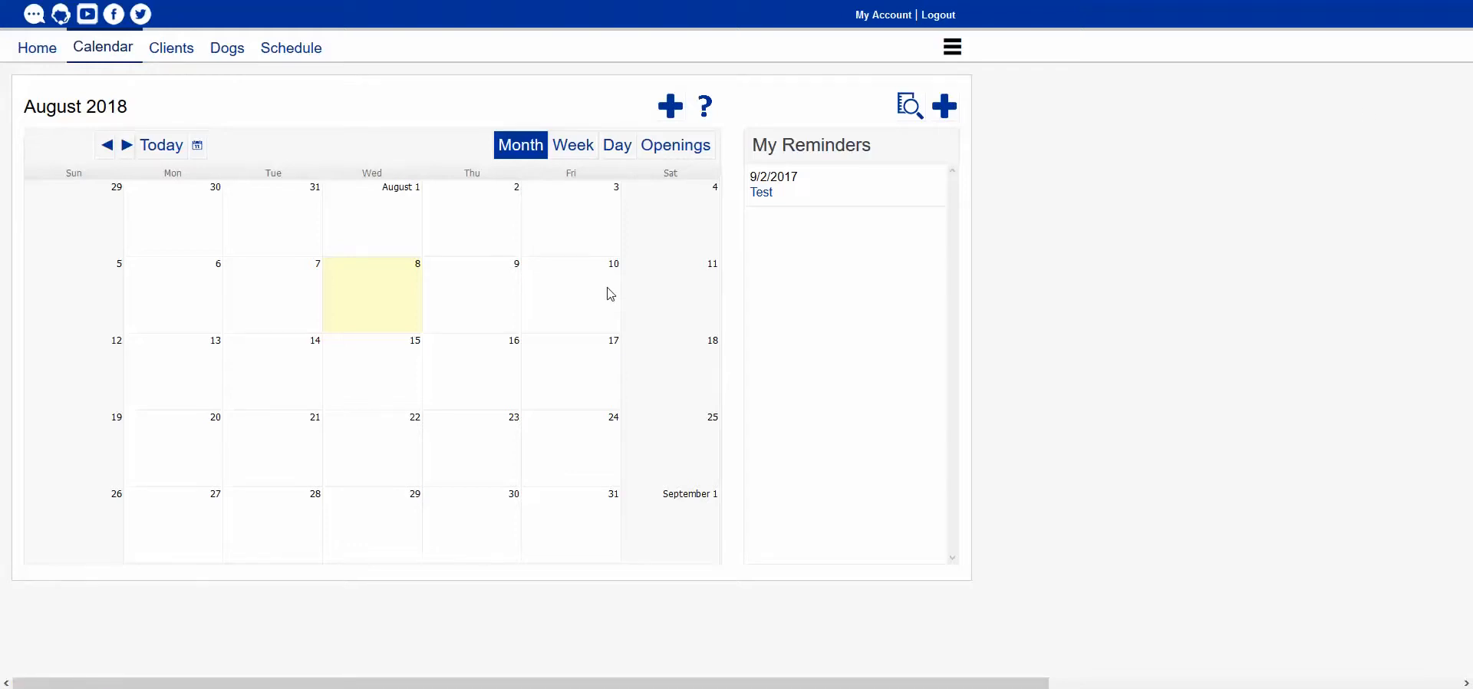
{"action": "right_click", "coordinate": [562, 295]}
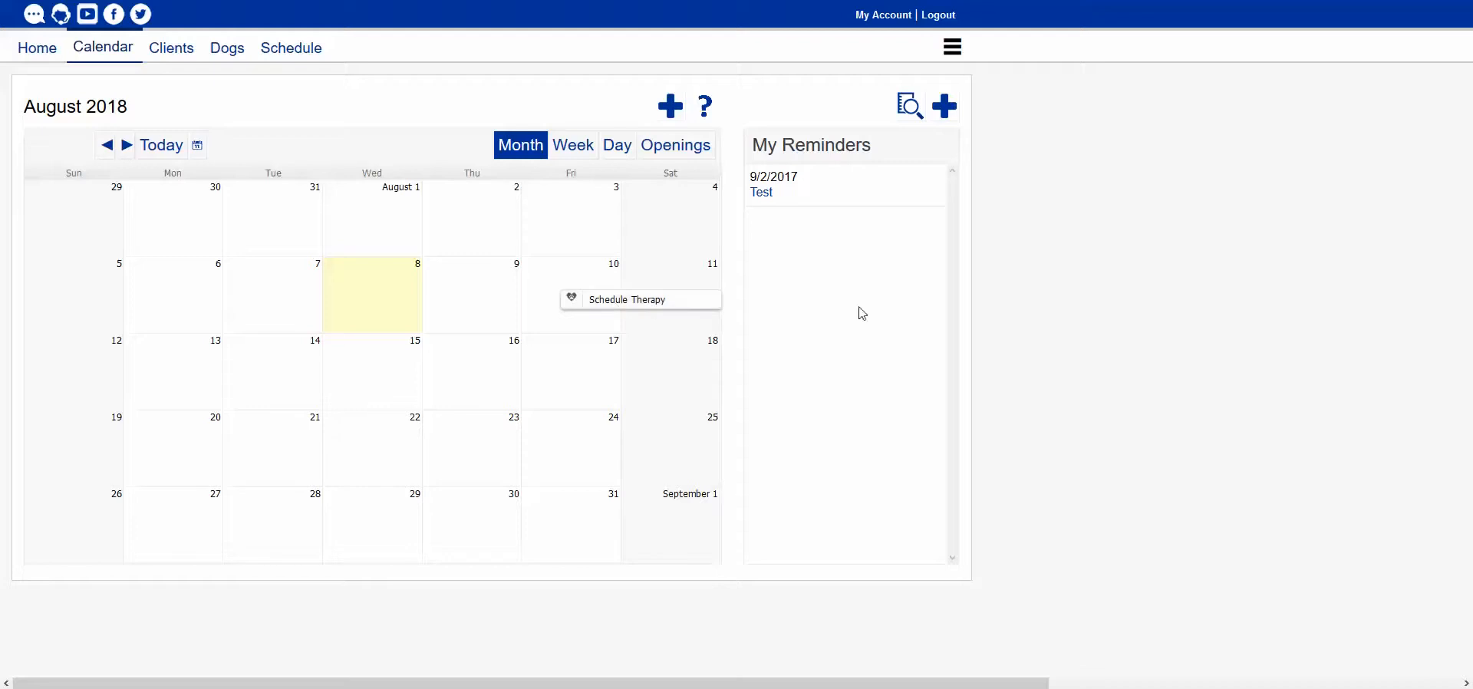
Start a new therapy appointment and choose Sign-up A as its option
{"action": "left_click", "coordinate": [672, 115]}
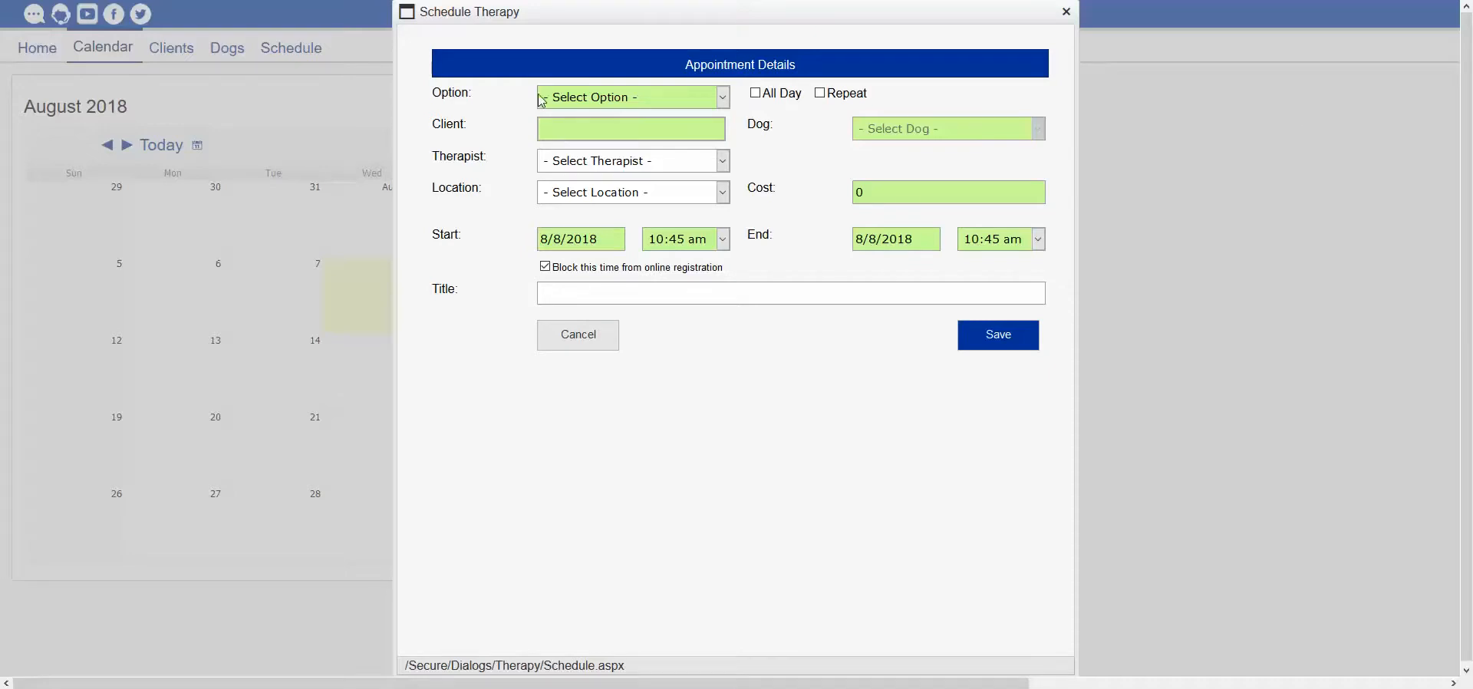
{"action": "left_click", "coordinate": [577, 98]}
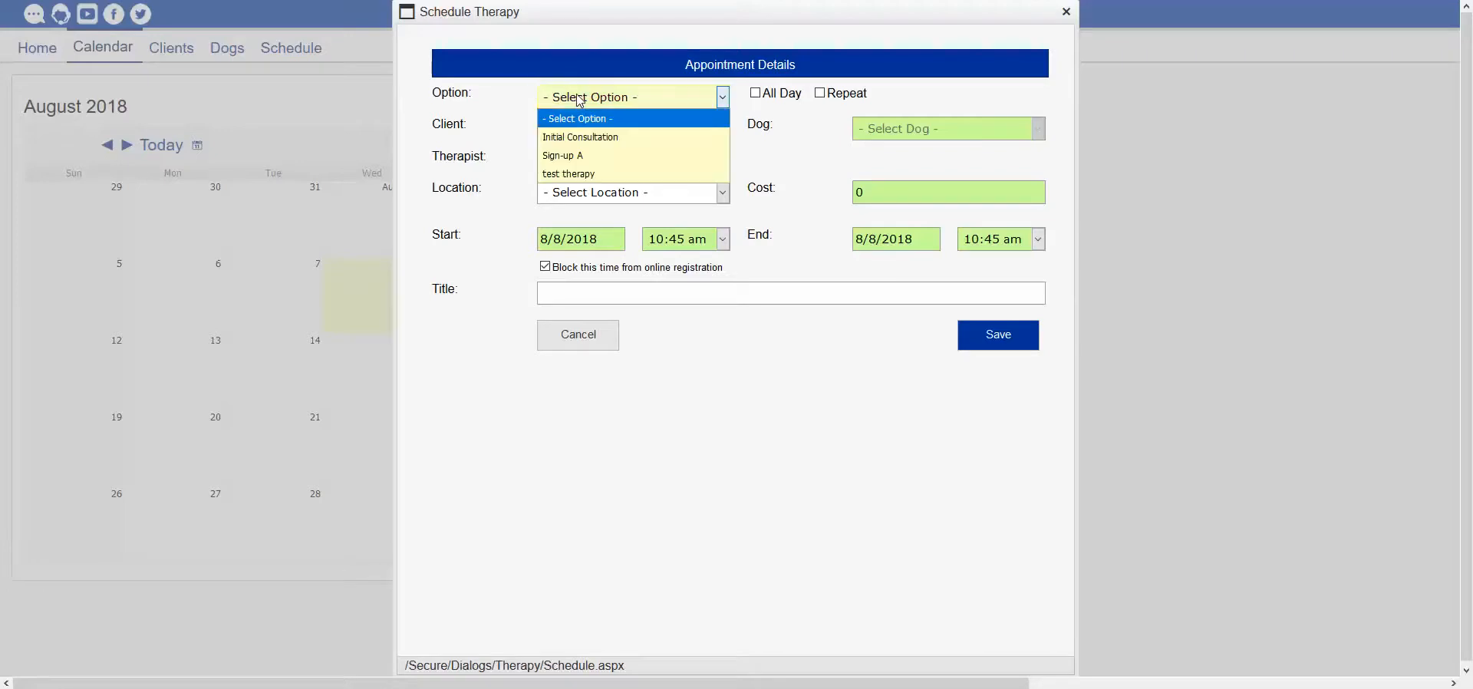
{"action": "left_click", "coordinate": [587, 155]}
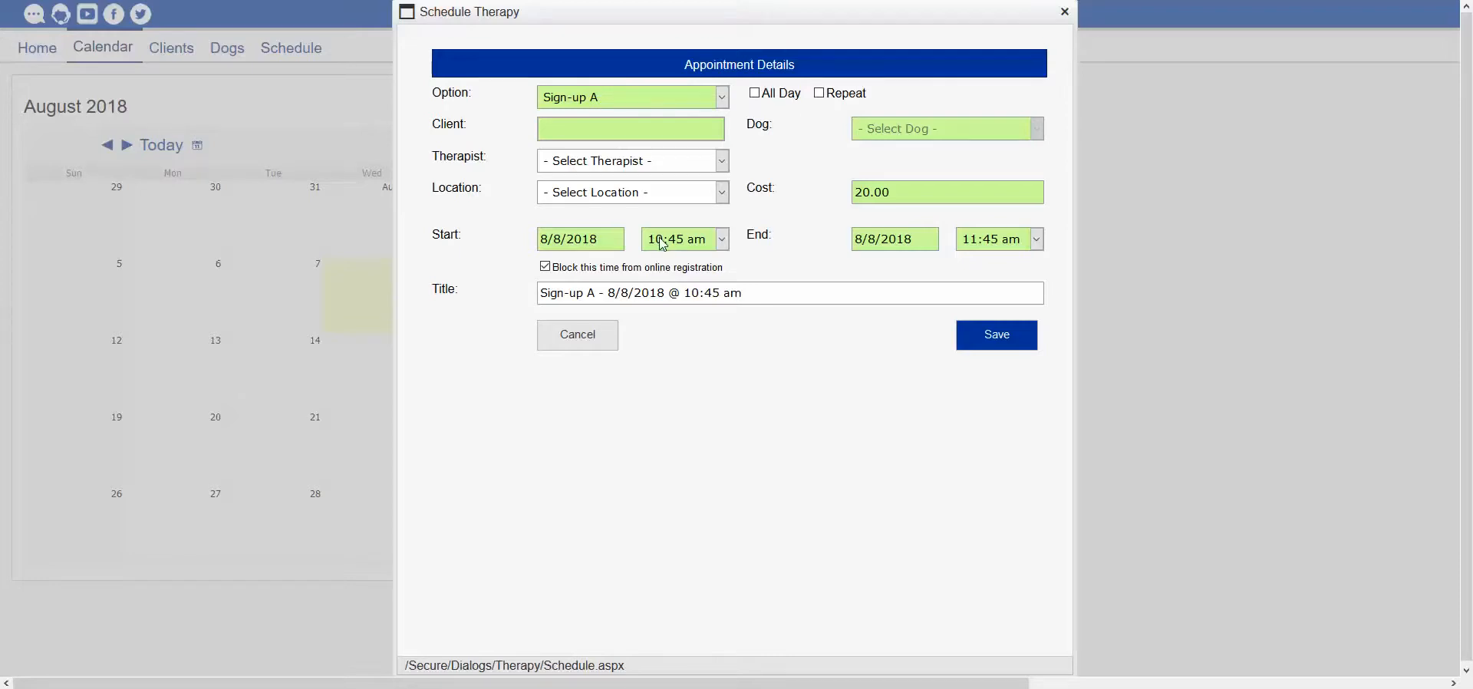
Try the All Day and Repeat settings on the appointment, turning each one off again
{"action": "left_click", "coordinate": [755, 96]}
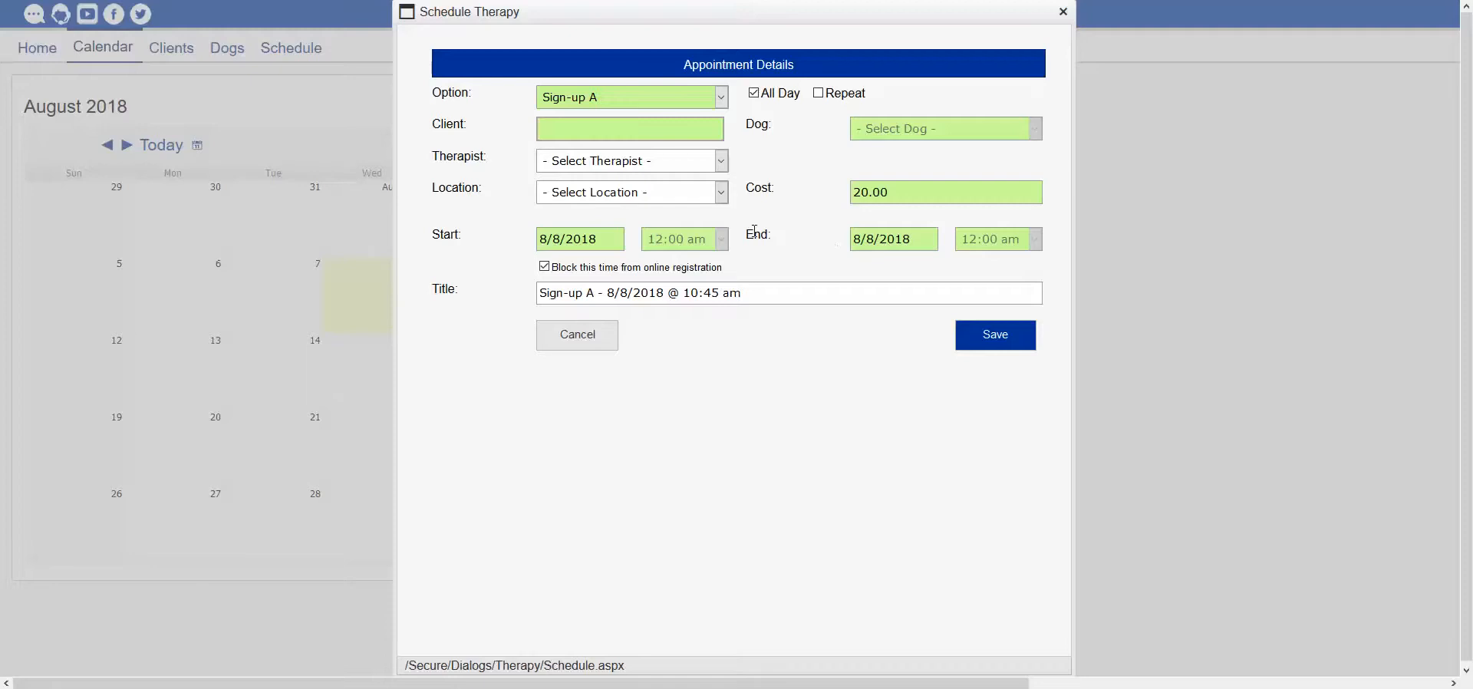
{"action": "left_click", "coordinate": [767, 98]}
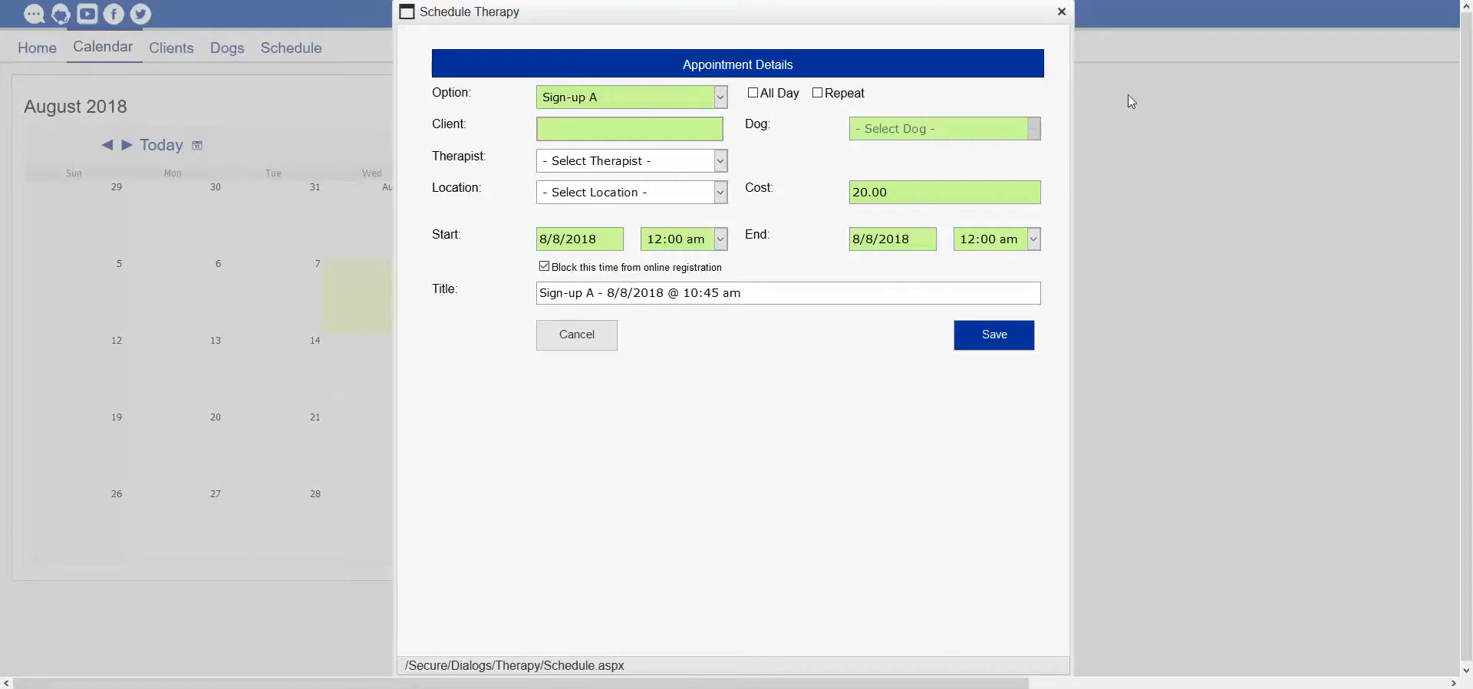
{"action": "left_click", "coordinate": [831, 101]}
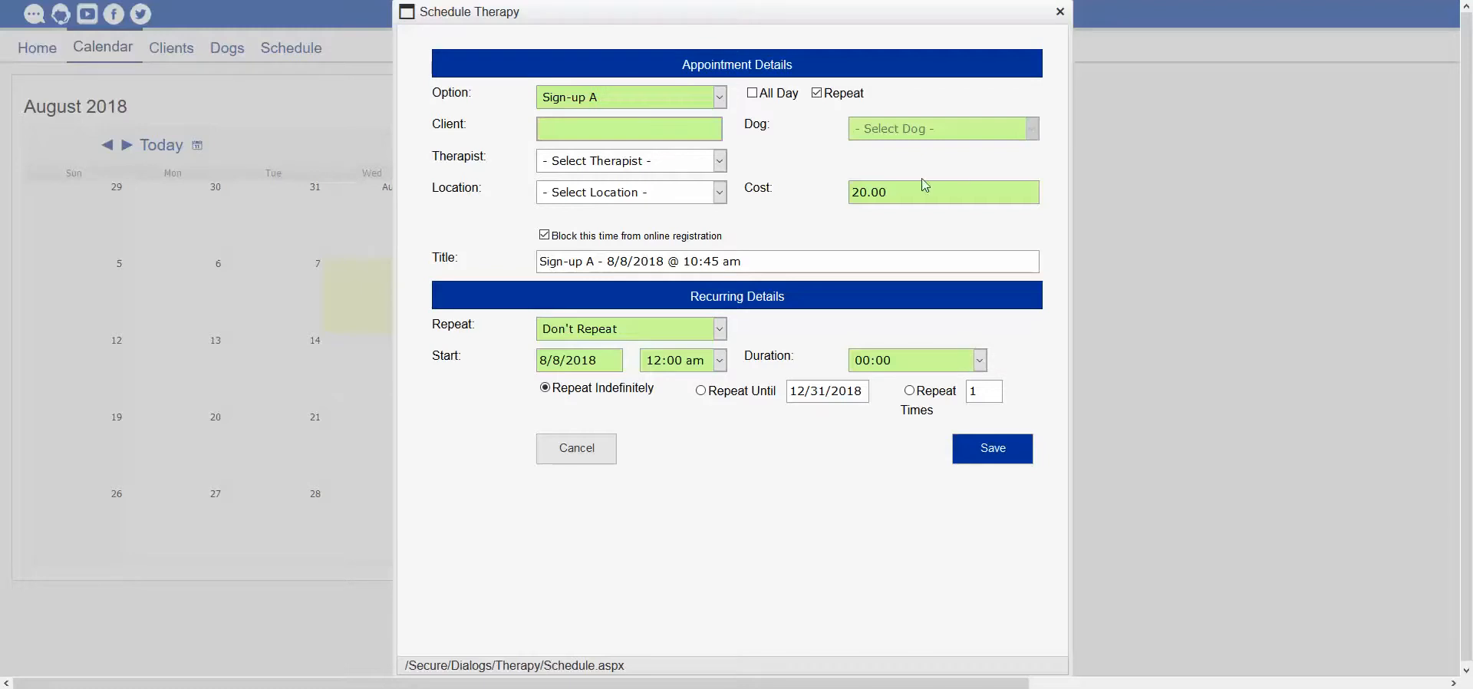
{"action": "left_click", "coordinate": [818, 95]}
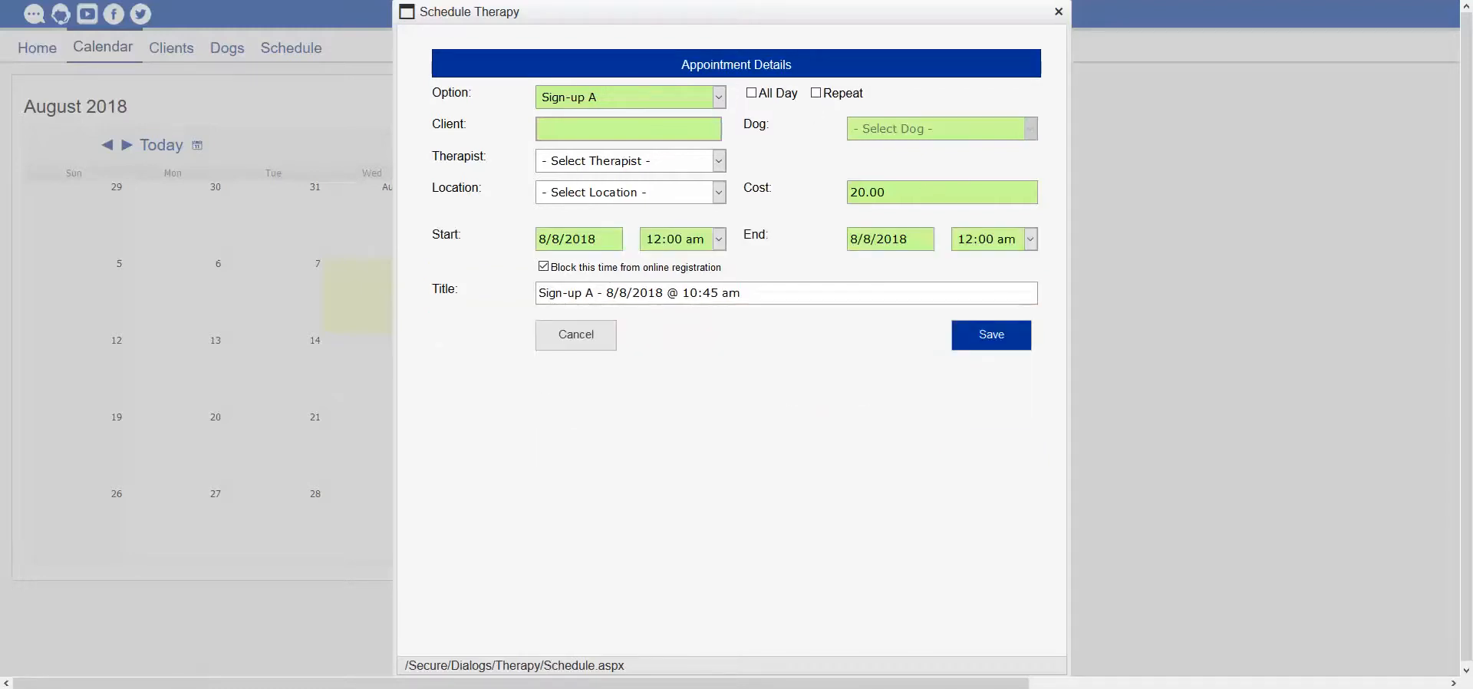
Find the client by first name, add the client to the appointment, and select Cosmo as the dog
{"action": "left_click", "coordinate": [563, 127]}
{"action": "type", "text": "rory"}
{"action": "left_click", "coordinate": [612, 174]}
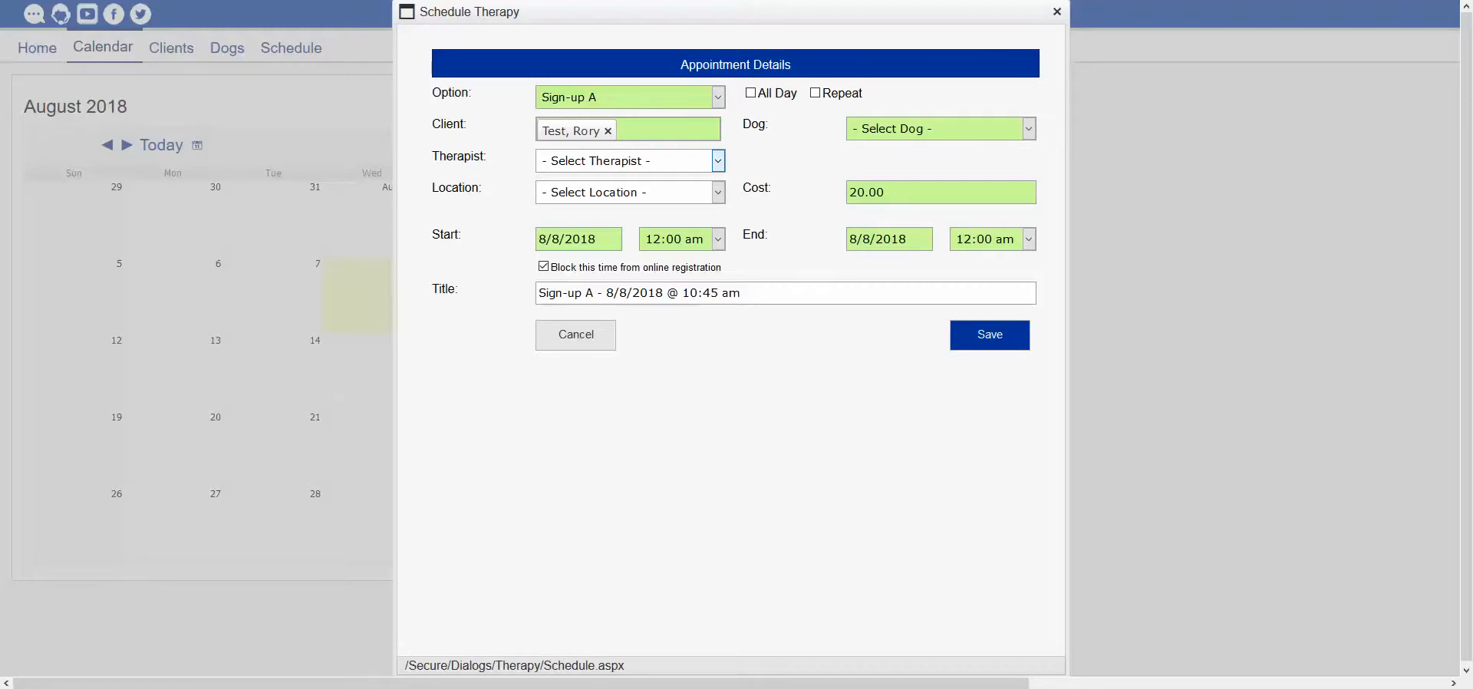
{"action": "left_click", "coordinate": [923, 132]}
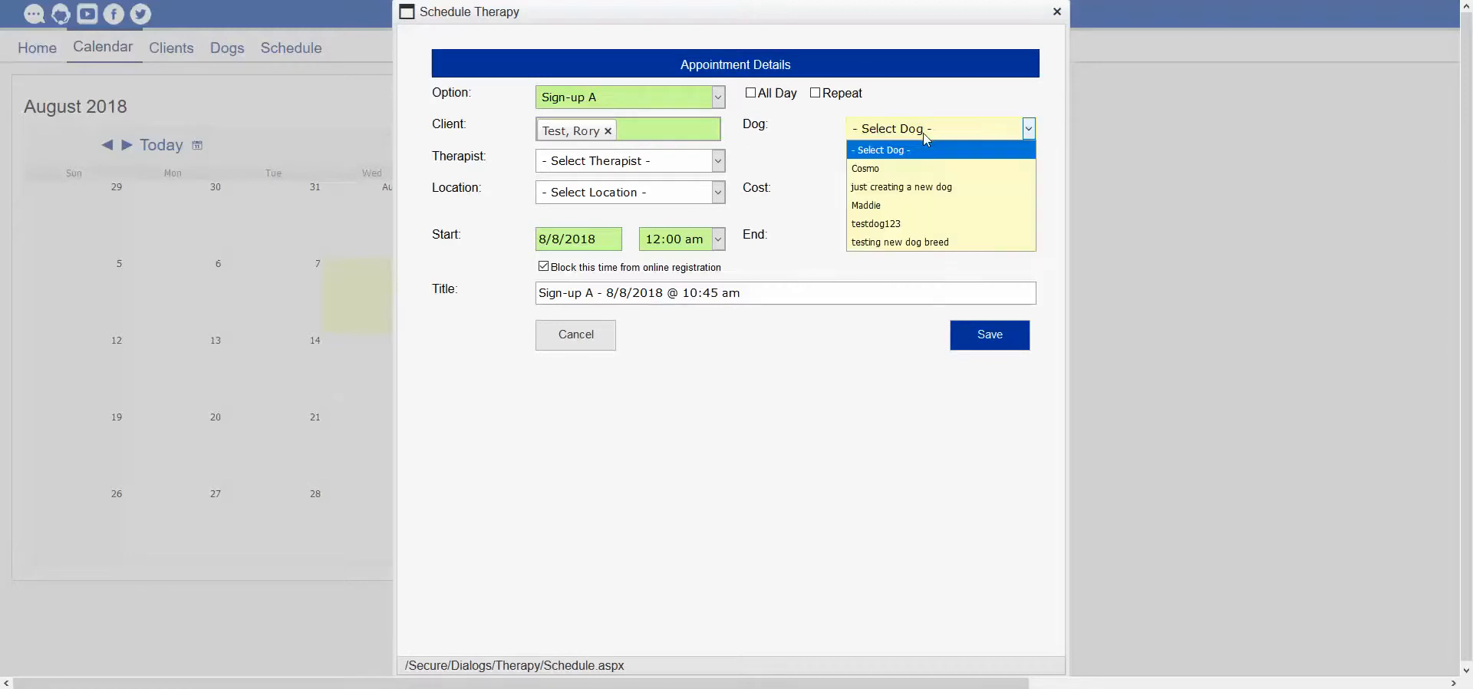
{"action": "left_click", "coordinate": [887, 166]}
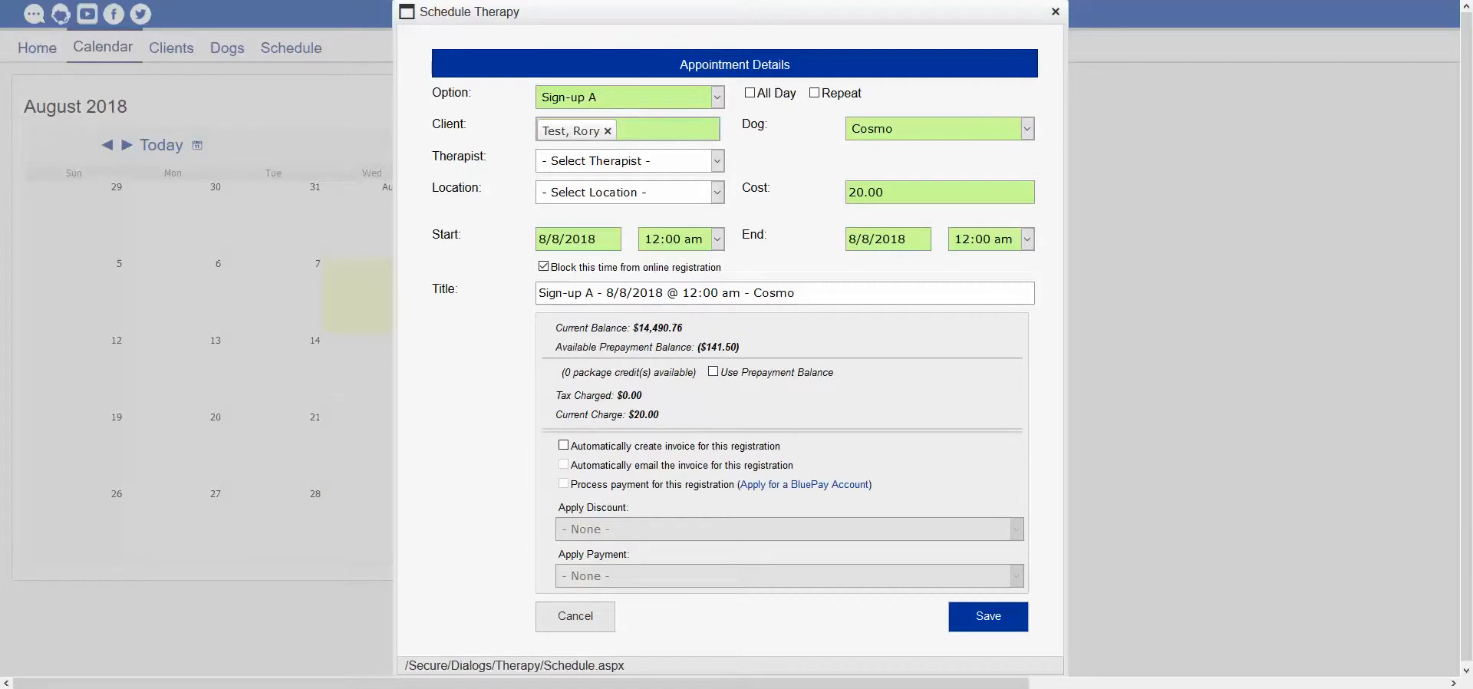
Assign a therapist to the appointment and set its location to Room #1
{"action": "left_click", "coordinate": [615, 165]}
{"action": "left_click", "coordinate": [606, 202]}
{"action": "left_click", "coordinate": [587, 201]}
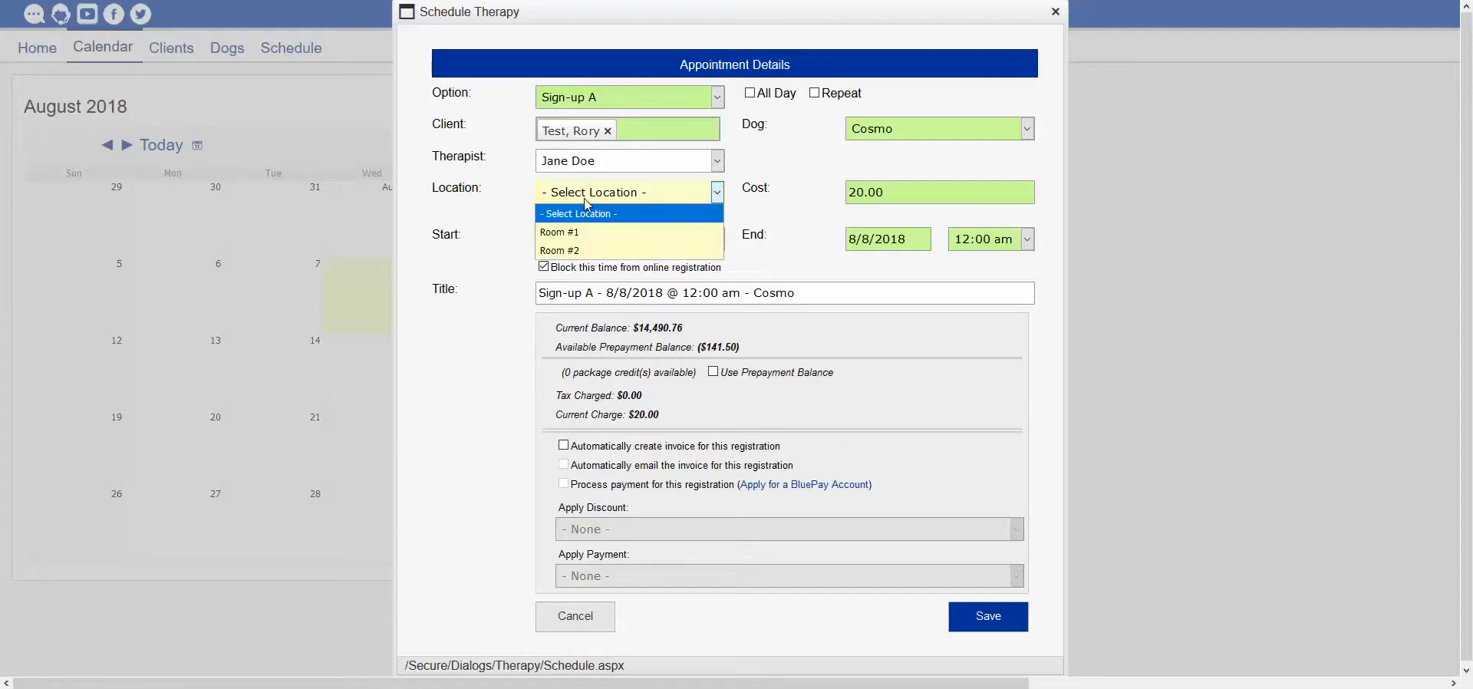
{"action": "left_click", "coordinate": [560, 224]}
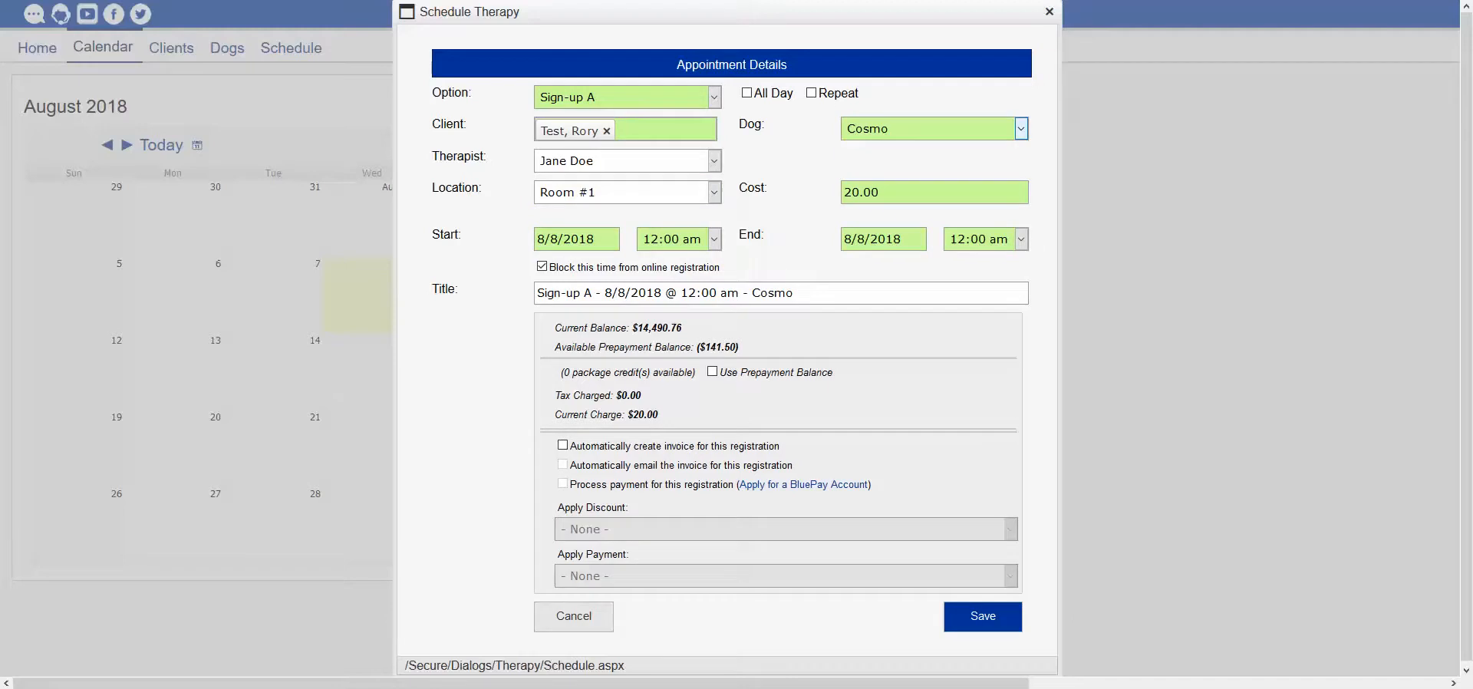
Set the appointment's cost to 10.00
{"action": "left_click", "coordinate": [847, 192]}
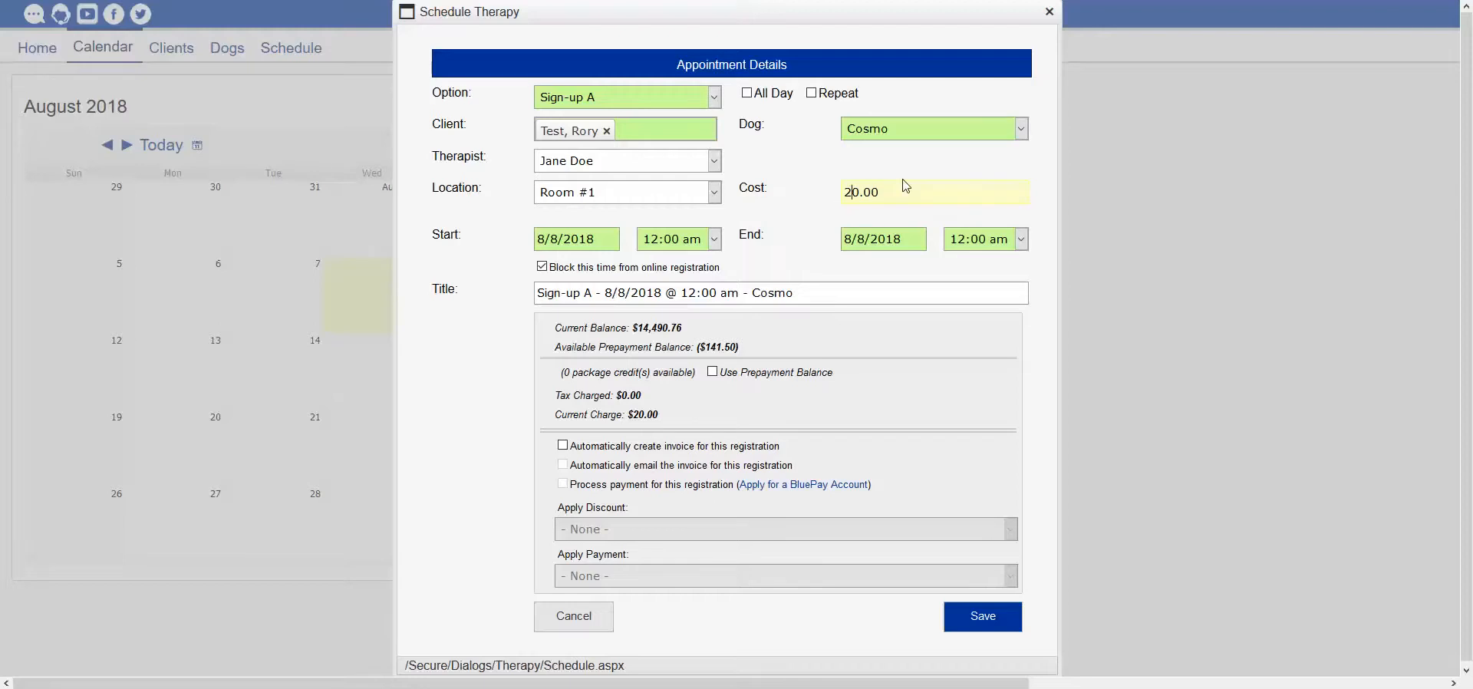
{"action": "key", "text": "BackSpace"}
{"action": "type", "text": "1"}
{"action": "left_click", "coordinate": [931, 174]}
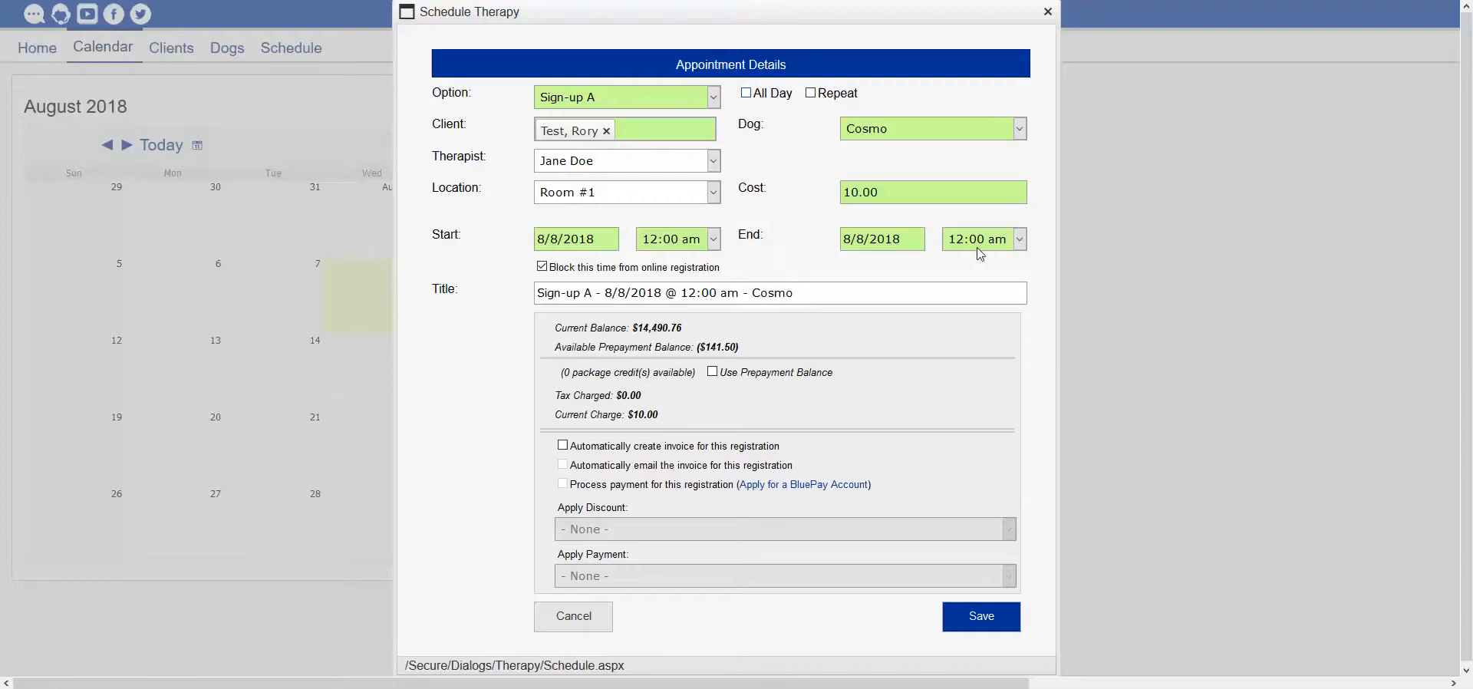
Set the appointment to start at 09:00 am and end at 10:00 am
{"action": "left_click", "coordinate": [704, 240]}
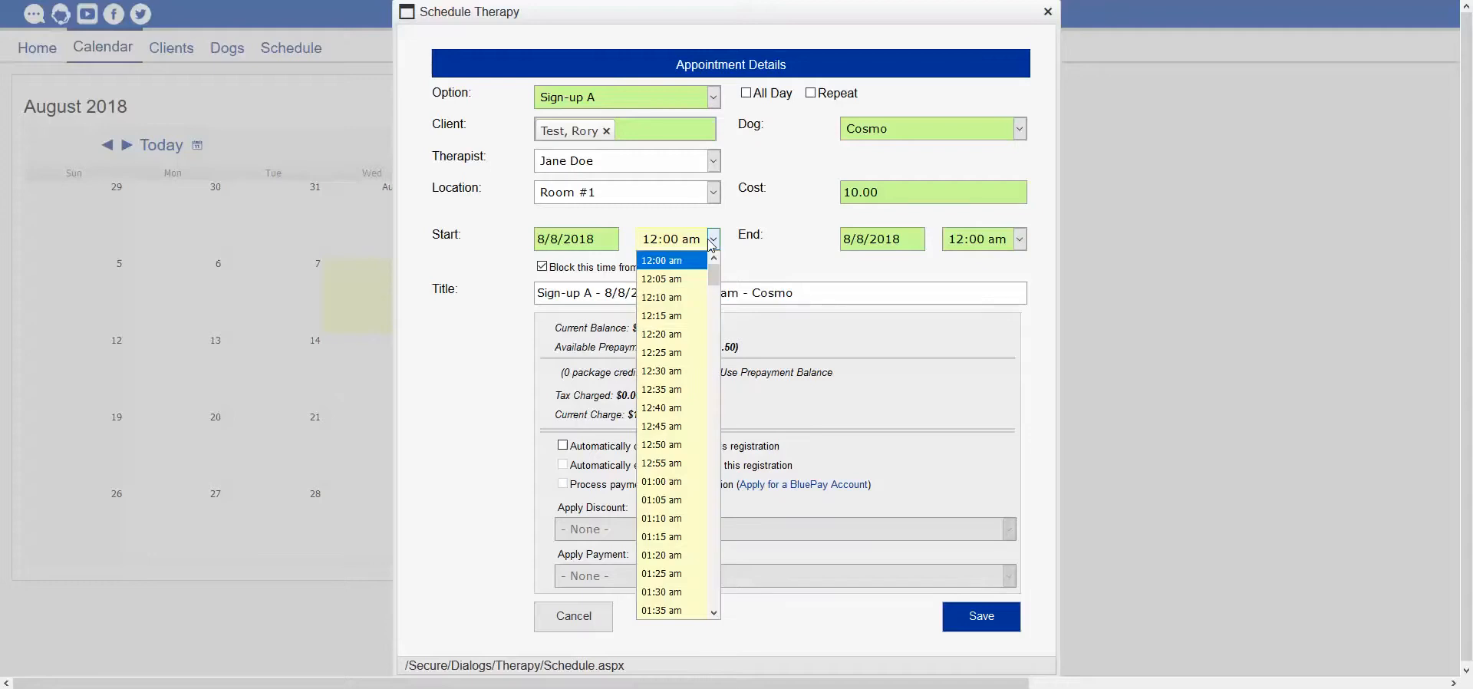
{"action": "left_click_drag", "start_coordinate": [713, 273], "coordinate": [717, 399]}
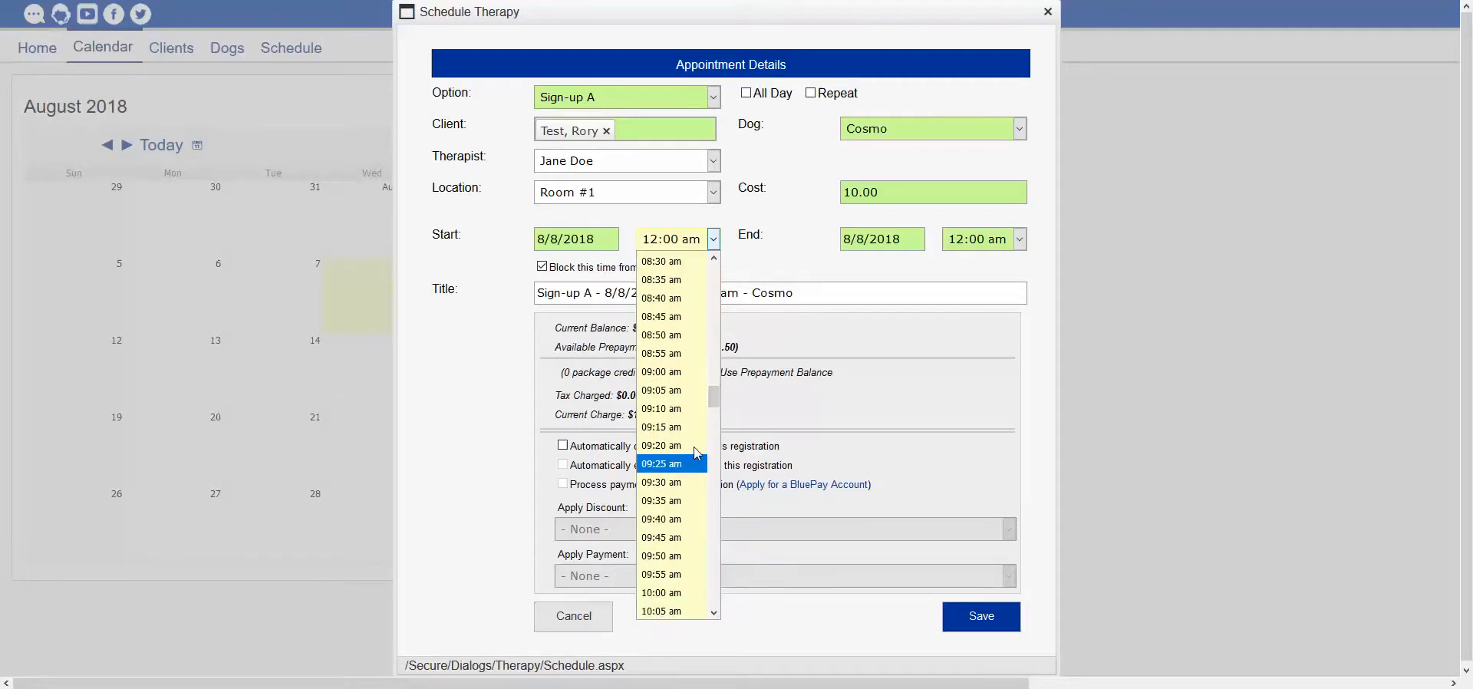
{"action": "left_click", "coordinate": [662, 372]}
{"action": "left_click", "coordinate": [1019, 238]}
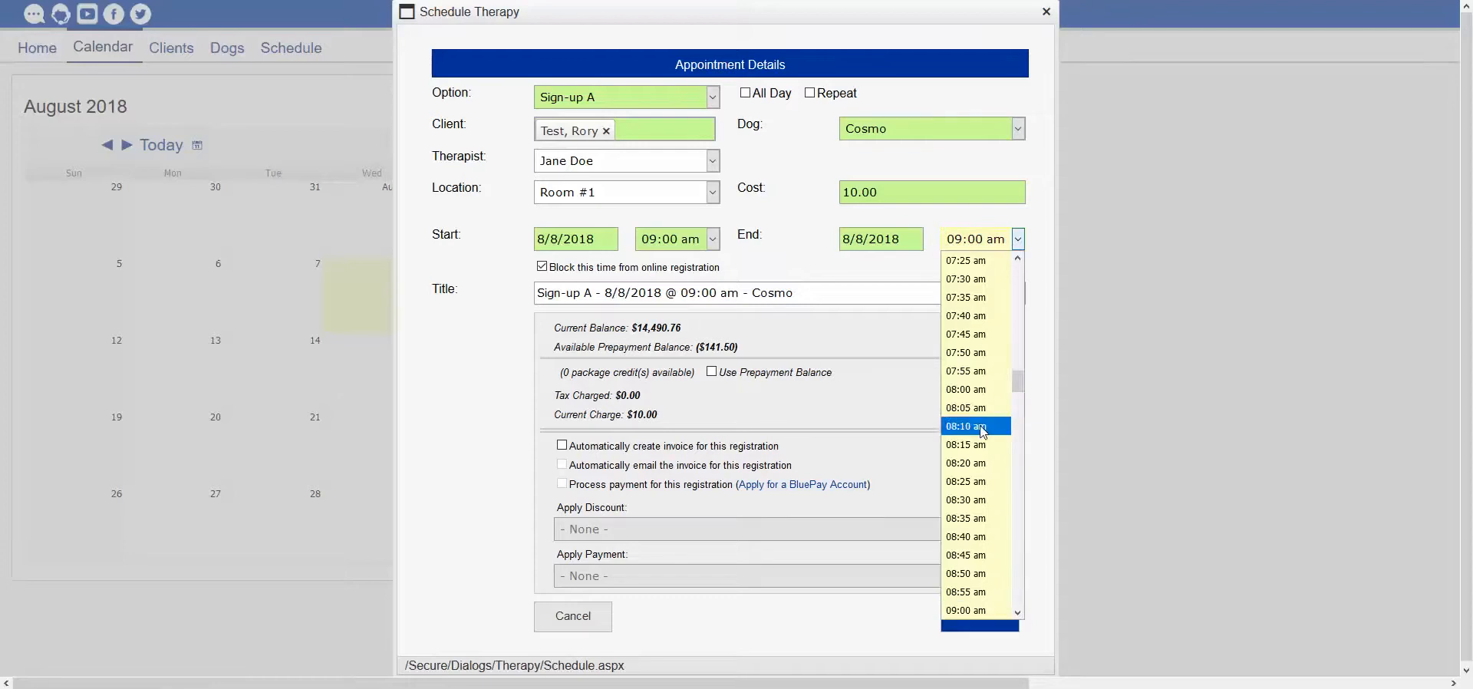
{"action": "left_click_drag", "start_coordinate": [1022, 375], "coordinate": [1022, 422]}
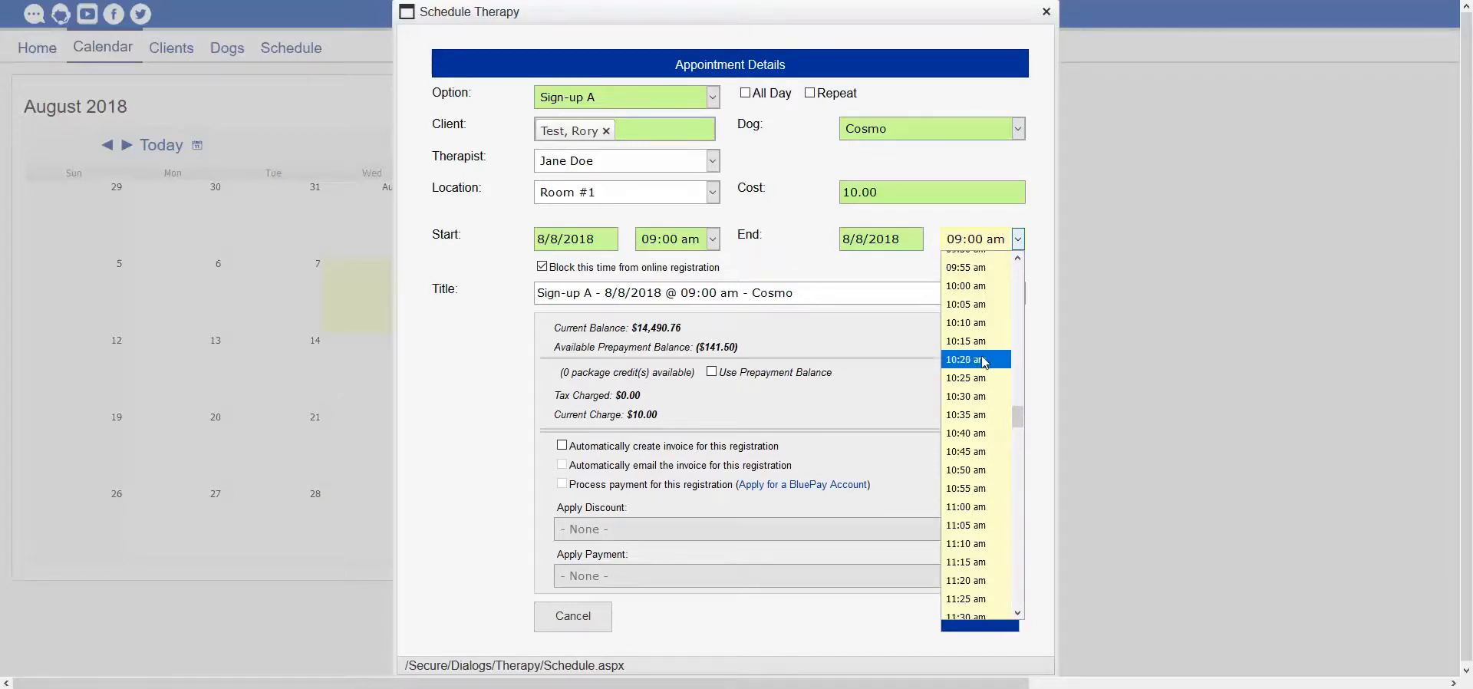
{"action": "left_click", "coordinate": [976, 289]}
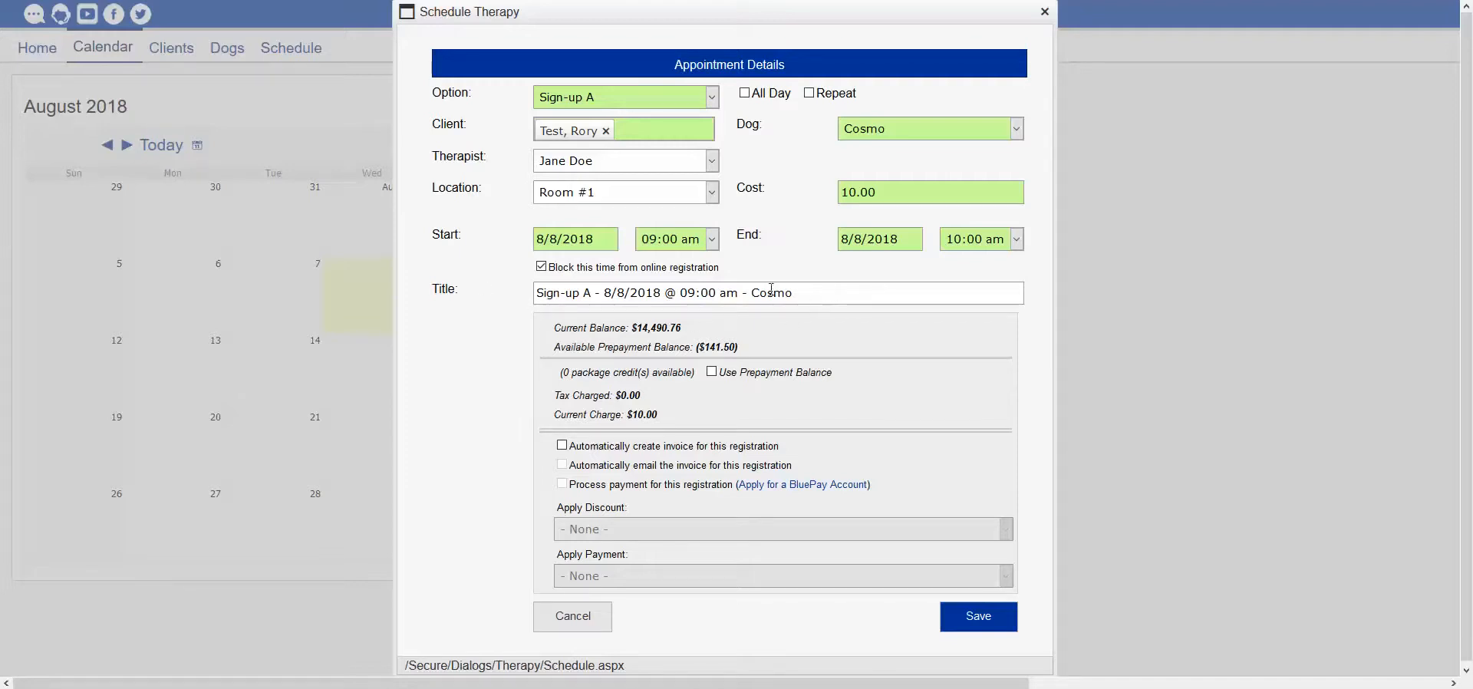
Replace the appointment's title with "Test"
{"action": "left_click", "coordinate": [834, 297]}
{"action": "key", "text": "ctrl+a"}
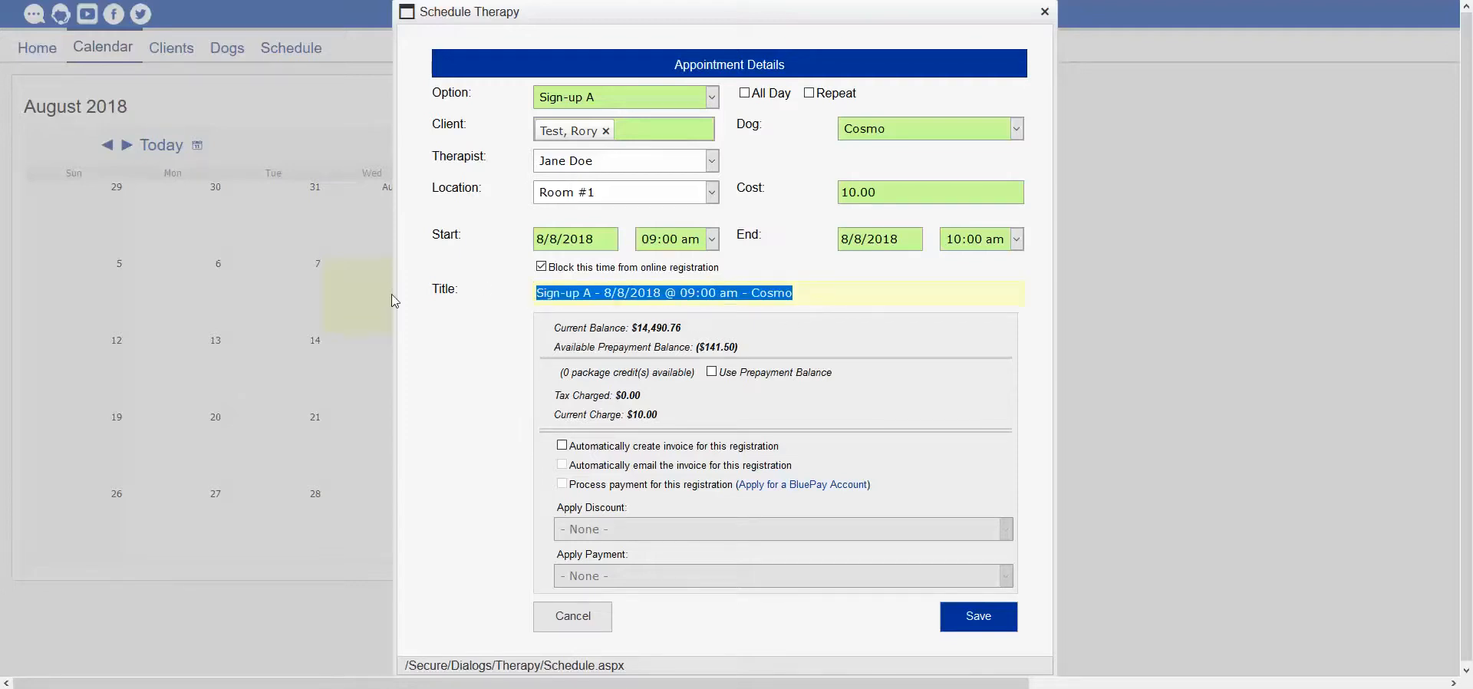
{"action": "type", "text": "Test"}
{"action": "left_click", "coordinate": [445, 356]}
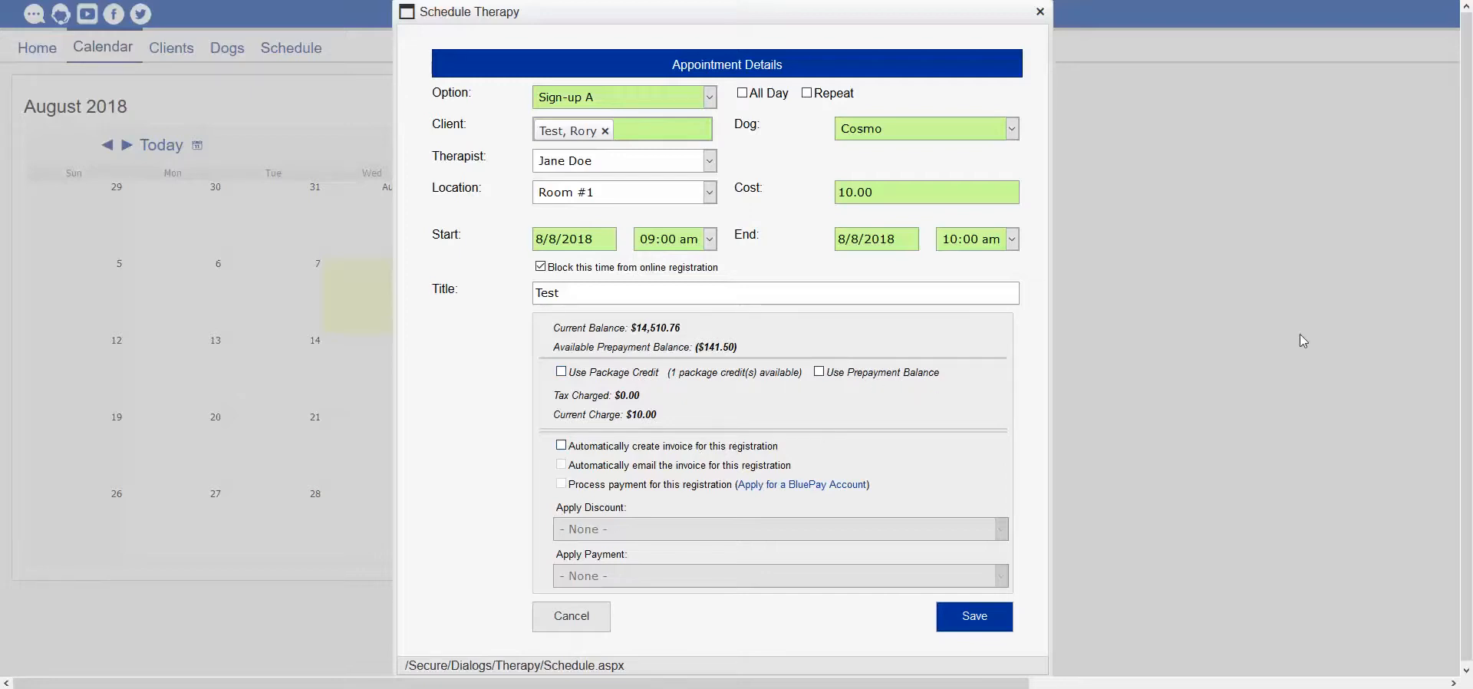
Try the package credit for the appointment, but use the prepayment balance instead
{"action": "left_click", "coordinate": [624, 376]}
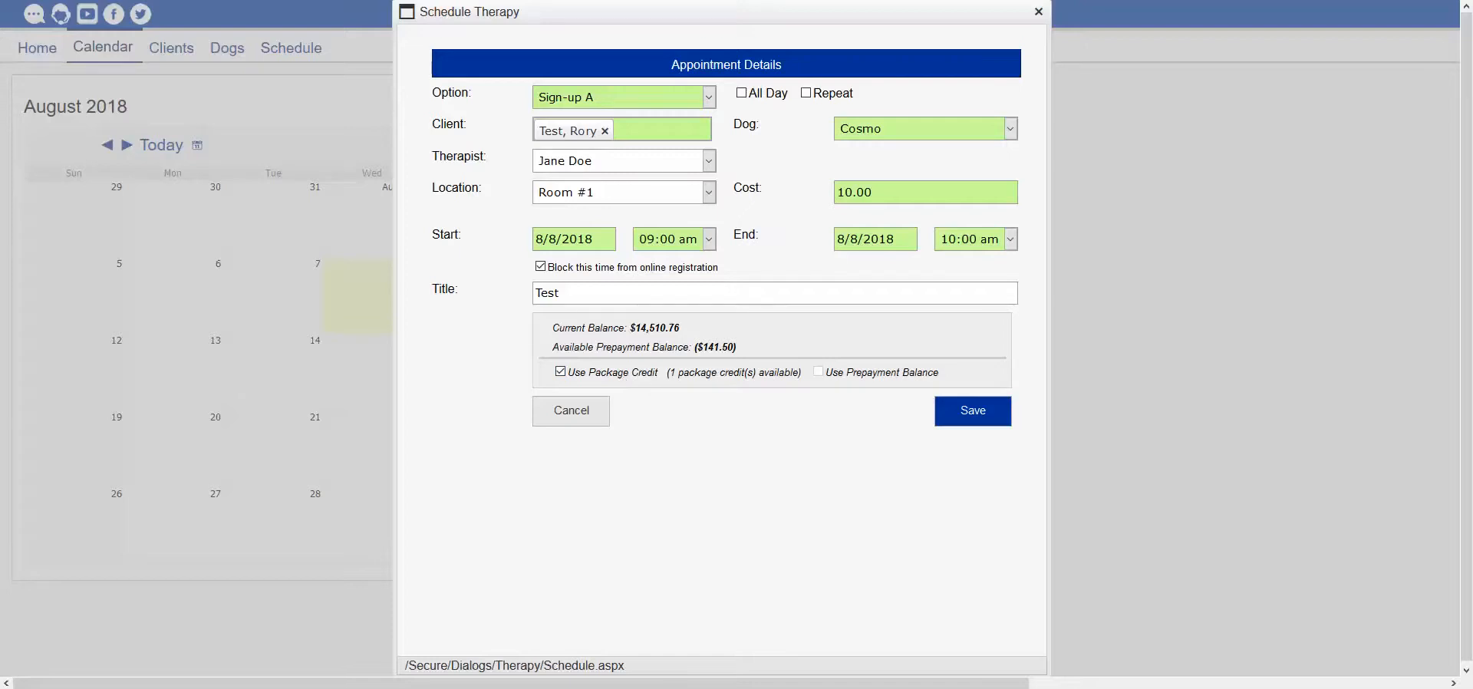
{"action": "left_click", "coordinate": [605, 375]}
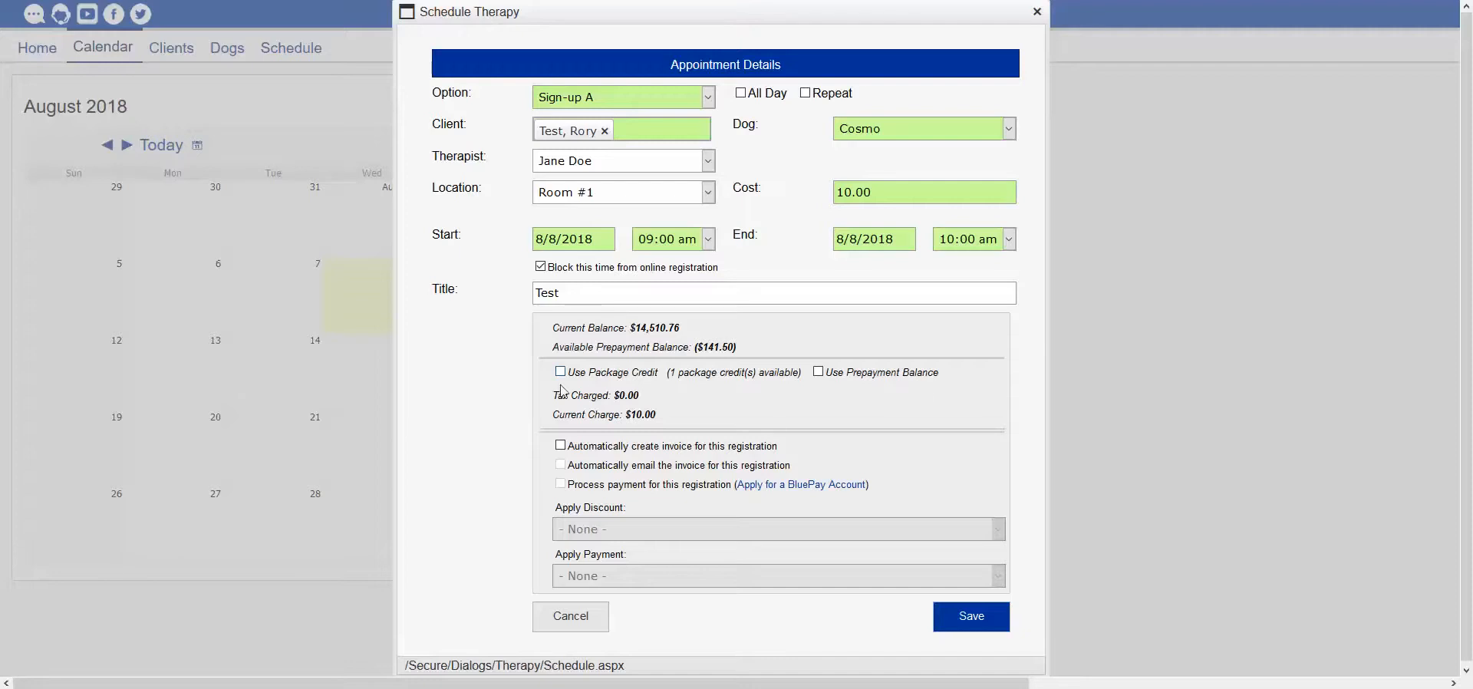
{"action": "left_click", "coordinate": [819, 373]}
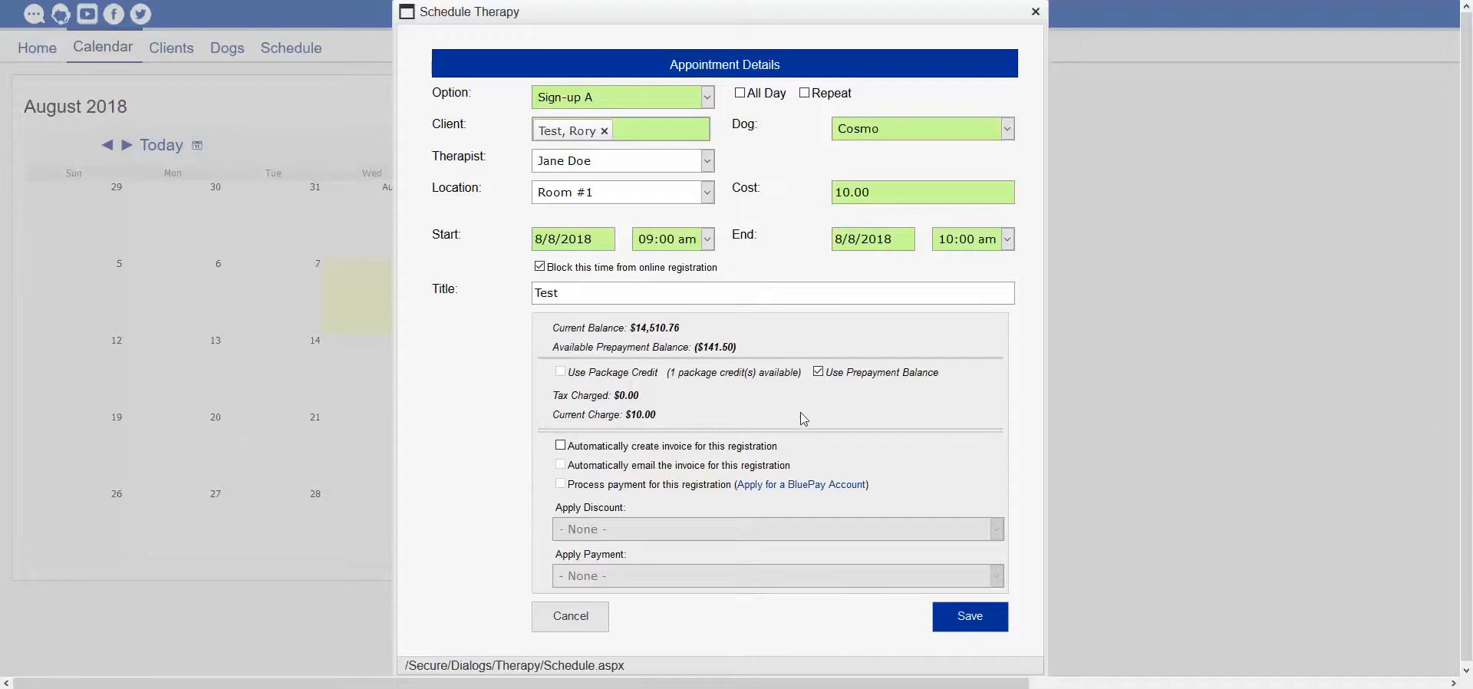
Enable automatic invoice creation for the registration and review the discount and payment choices, keeping both at None
{"action": "scroll", "coordinate": [813, 491], "scroll_direction": "down", "scroll_amount": 1}
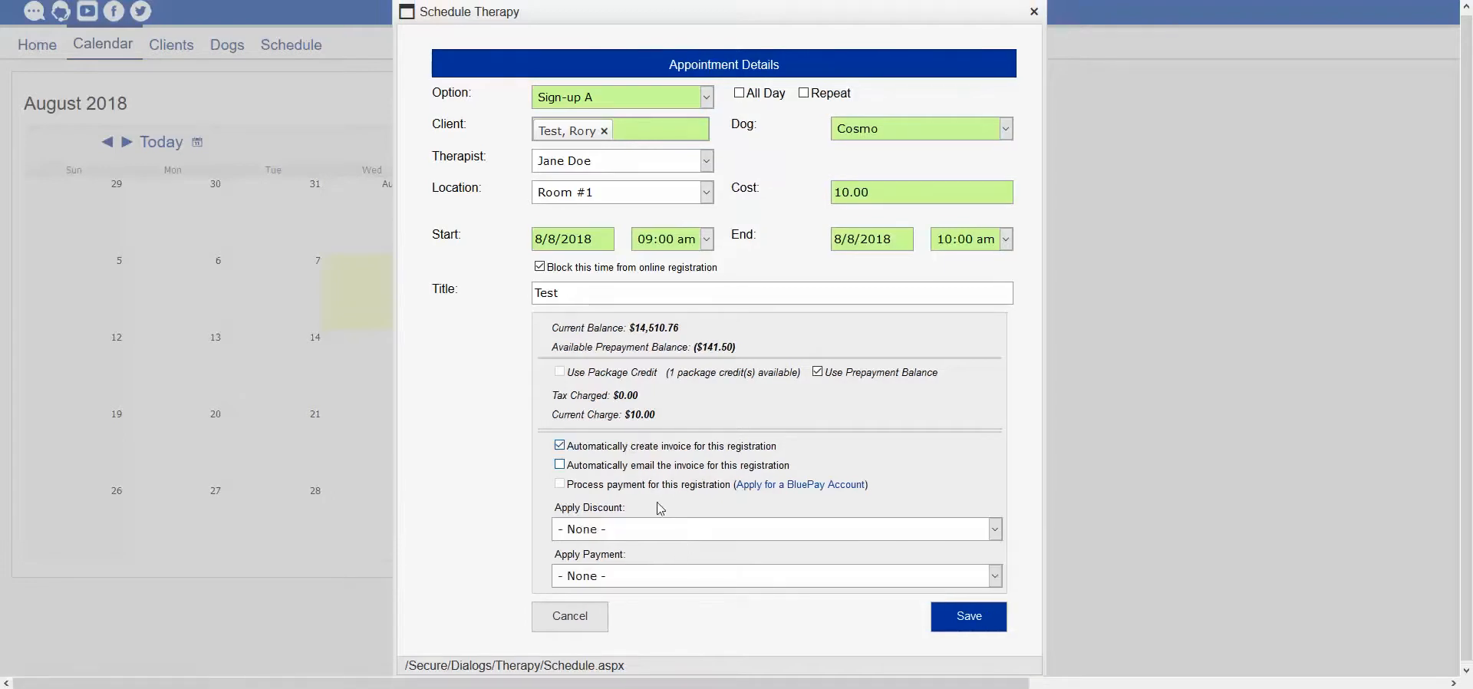
{"action": "left_click", "coordinate": [672, 528]}
{"action": "left_click", "coordinate": [672, 528]}
{"action": "left_click", "coordinate": [668, 575]}
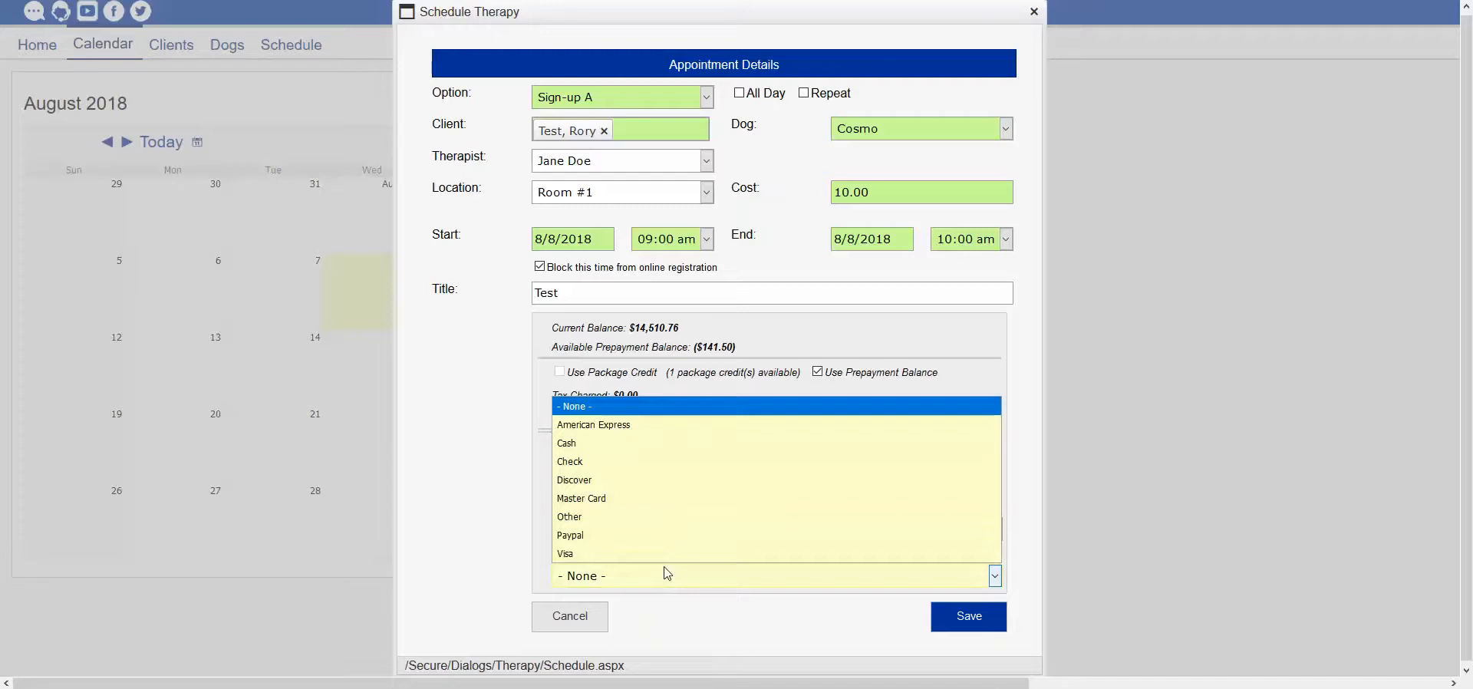
{"action": "left_click", "coordinate": [667, 575]}
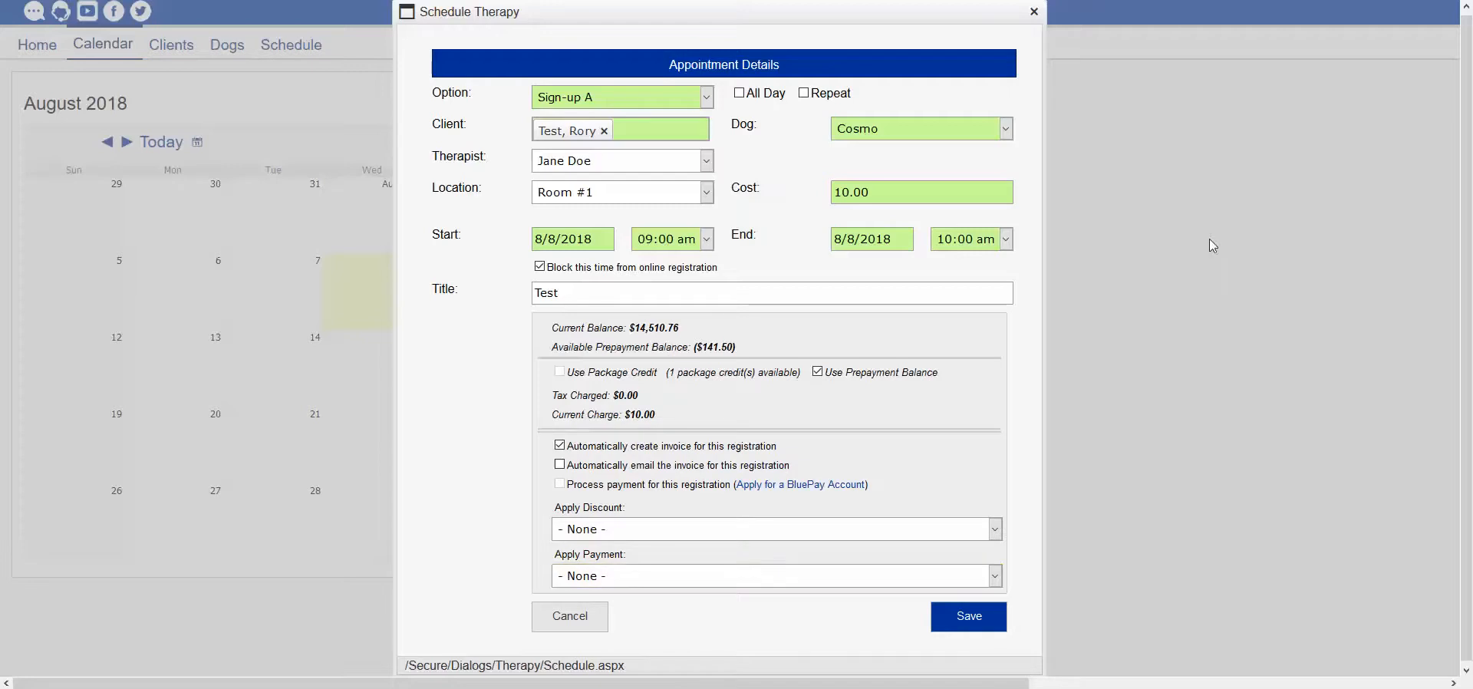
Save the therapy appointment and show the details of its August 8 calendar entry
{"action": "left_click", "coordinate": [975, 626]}
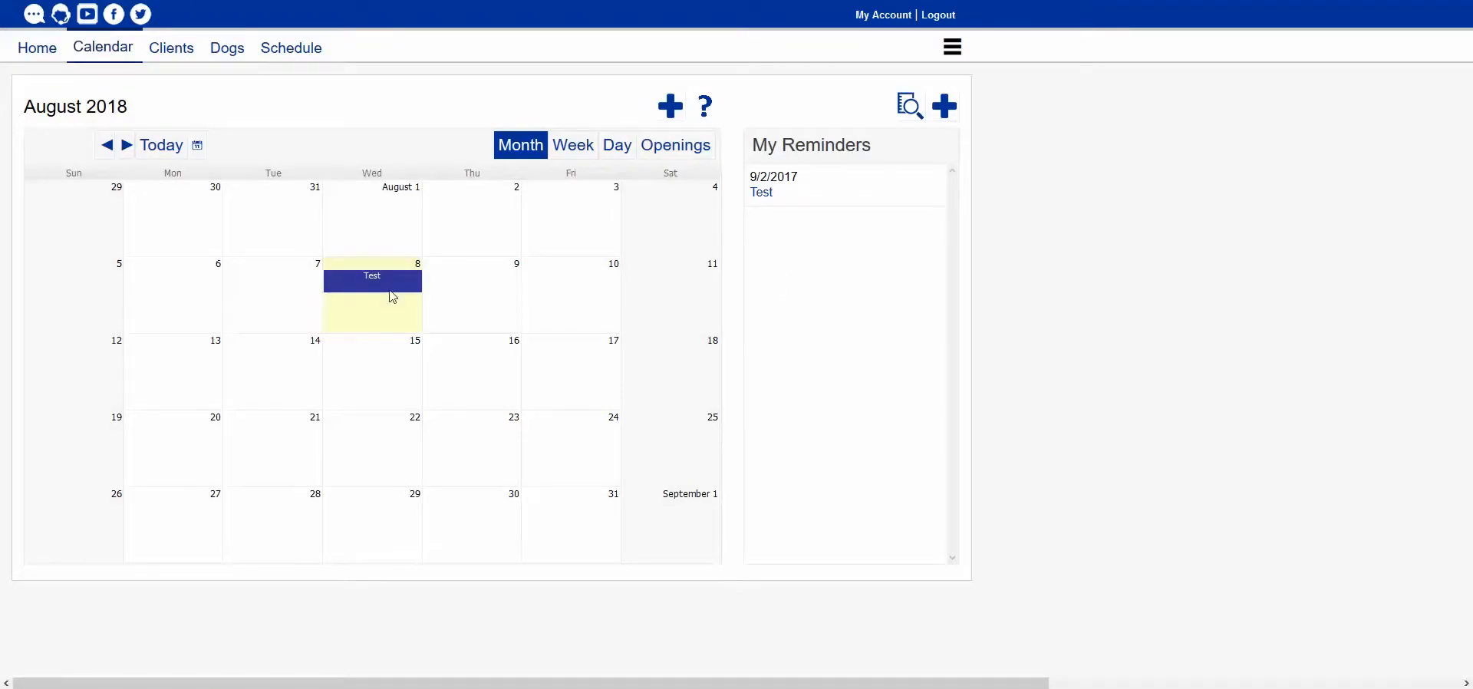
{"action": "mouse_move", "coordinate": [390, 292]}
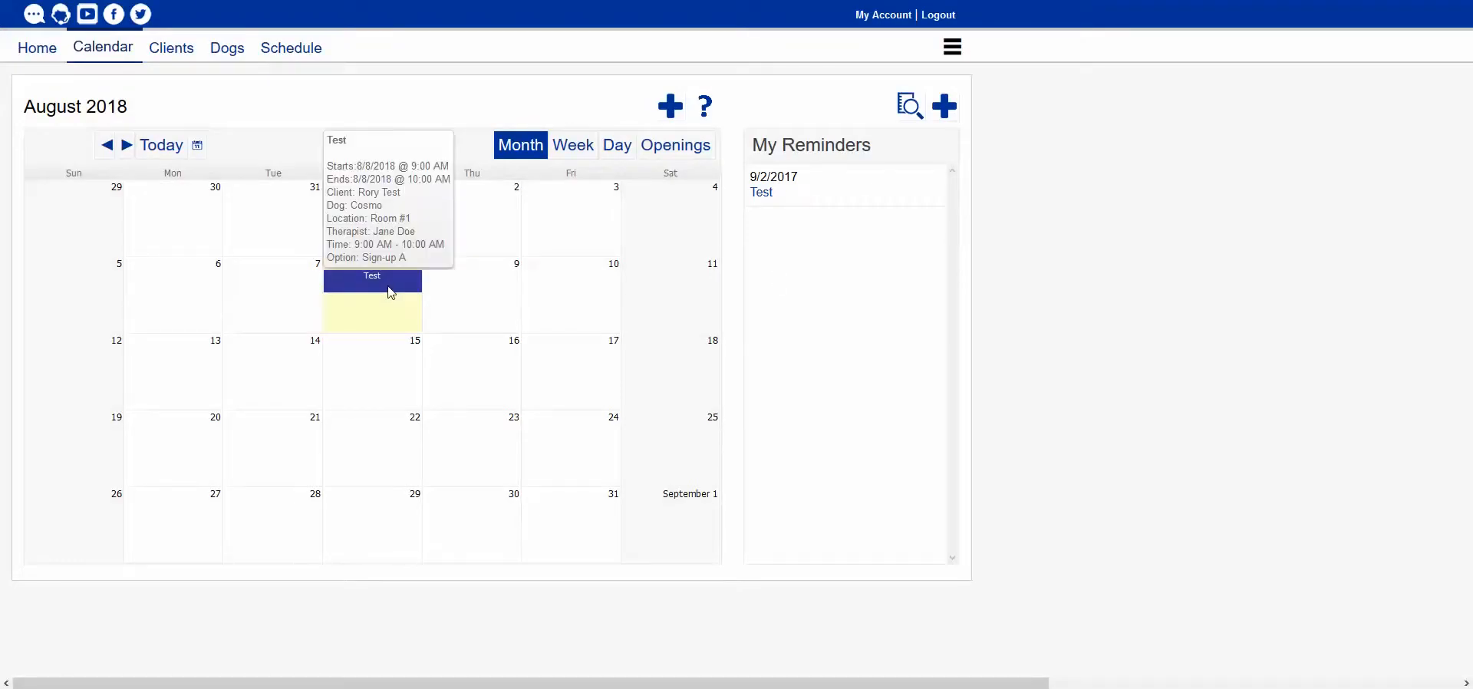